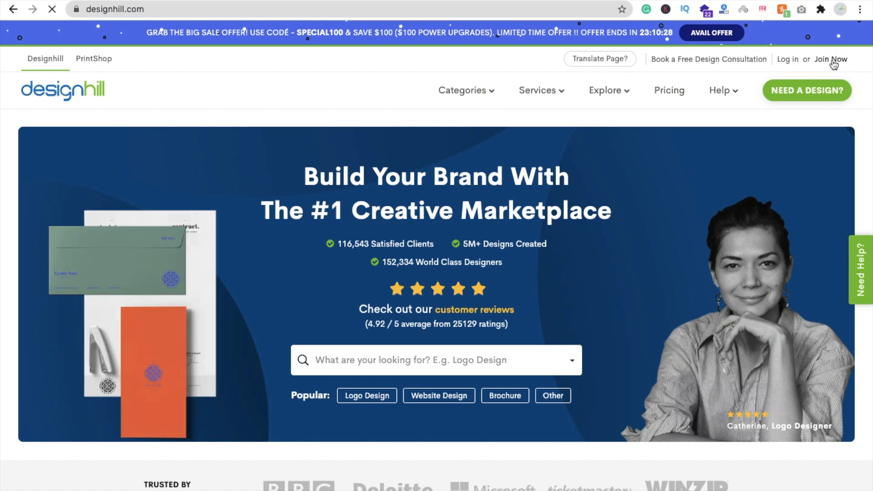
- Join Designhill from the homepage and look over the account dashboard
{"action": "left_click", "coordinate": [833, 64]}
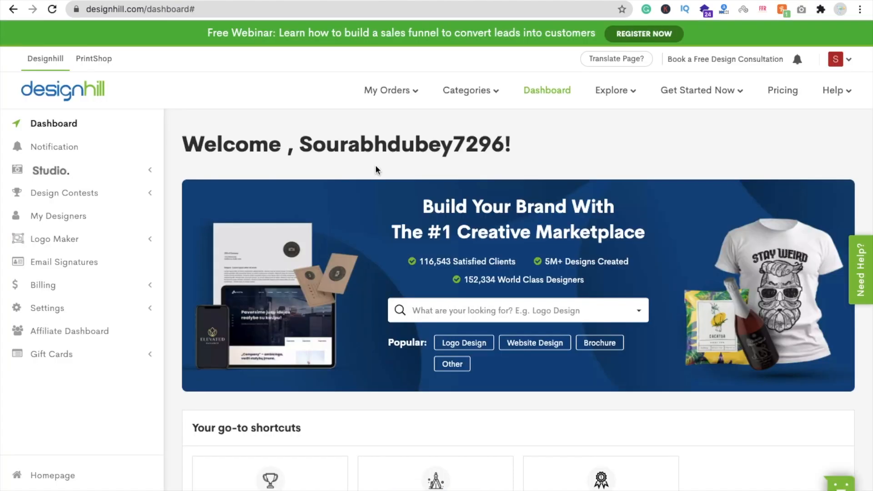
{"action": "scroll", "coordinate": [173, 231], "scroll_direction": "down", "scroll_amount": 2}
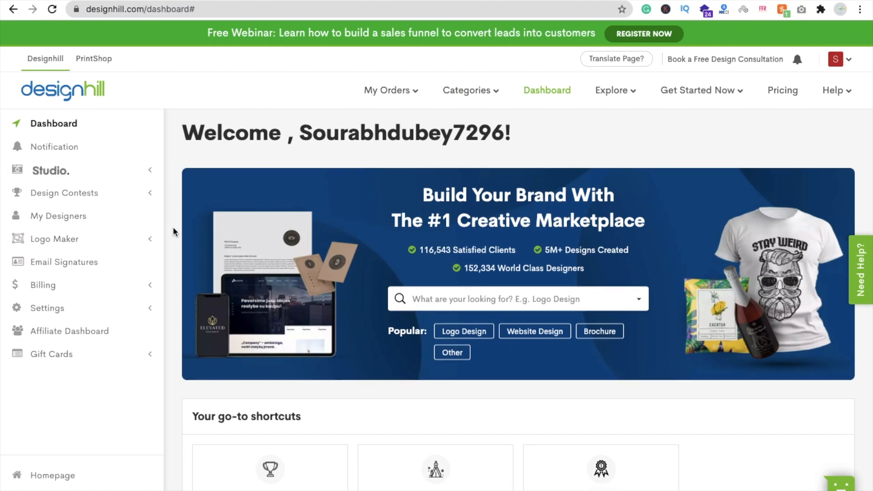
{"action": "scroll", "coordinate": [173, 232], "scroll_direction": "down", "scroll_amount": 5}
{"action": "scroll", "coordinate": [173, 232], "scroll_direction": "up", "scroll_amount": 6}
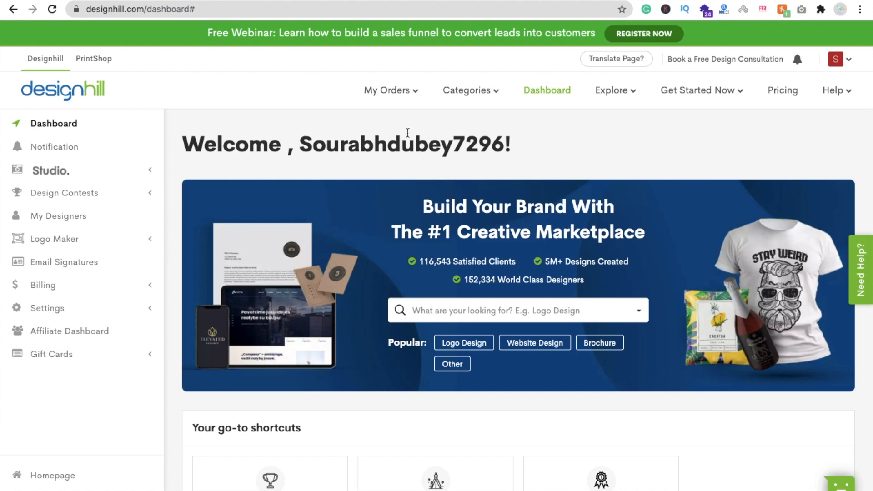
- Open Designhill's Studio design tool and start trying it for free
{"action": "mouse_move", "coordinate": [614, 102]}
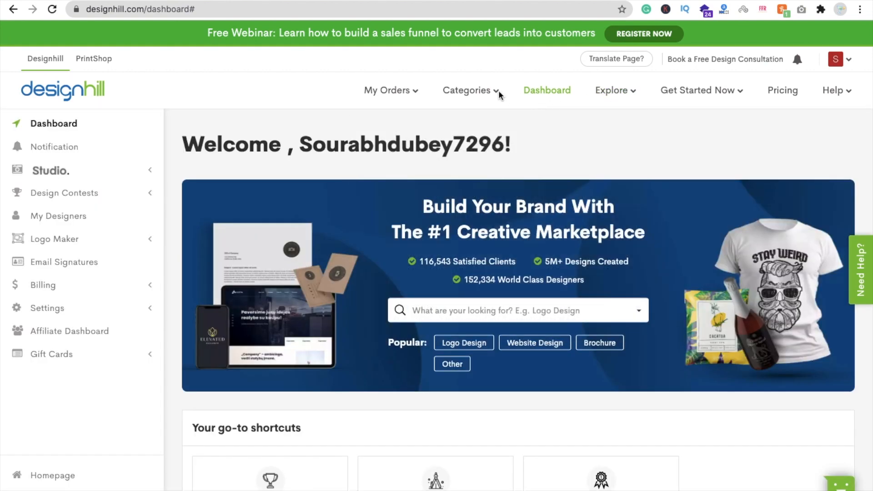
{"action": "mouse_move", "coordinate": [491, 95]}
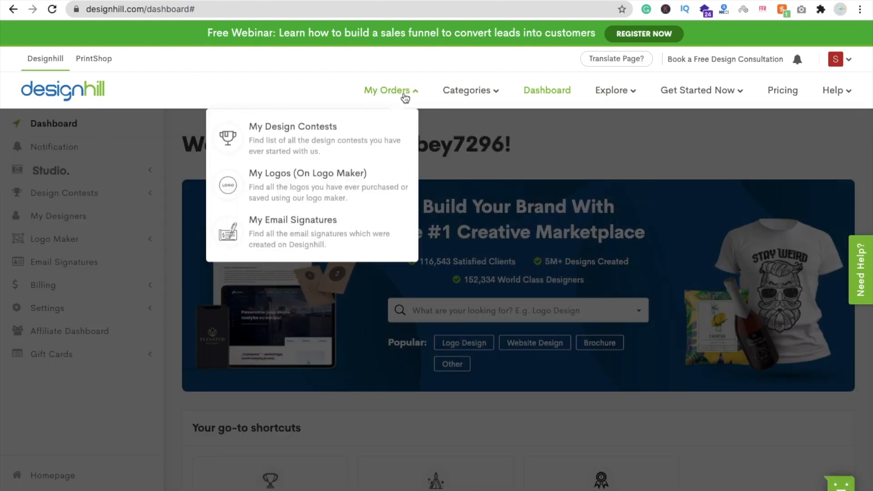
{"action": "mouse_move", "coordinate": [716, 88]}
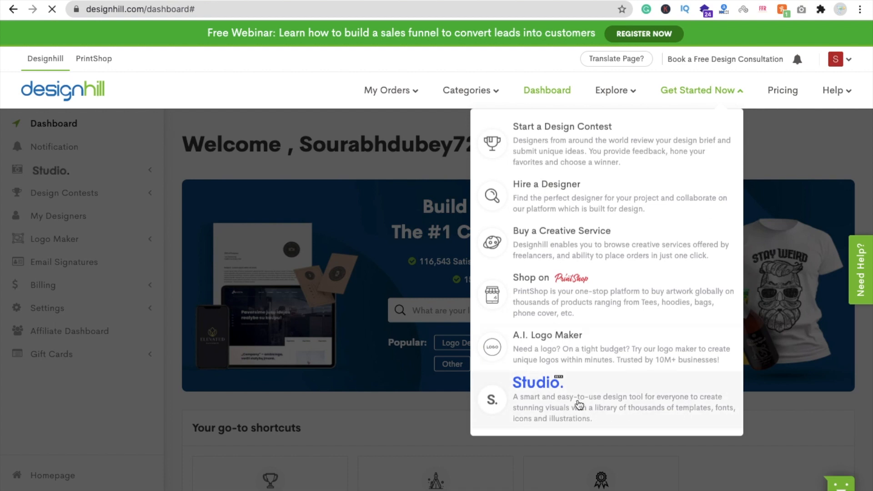
{"action": "left_click", "coordinate": [579, 405]}
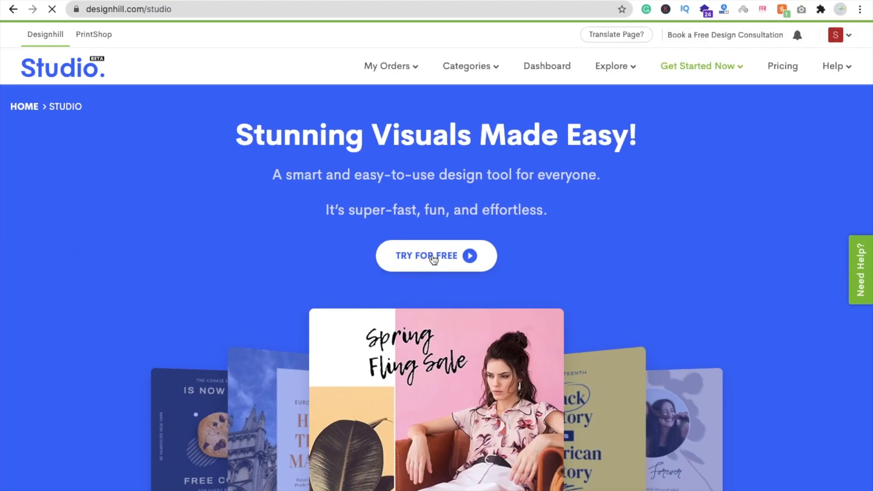
{"action": "left_click", "coordinate": [433, 259]}
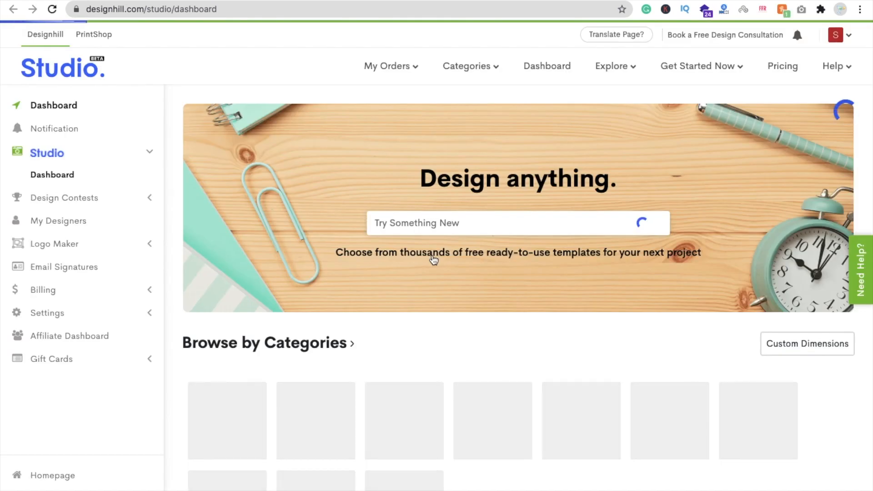
- Start a new Instagram Story design at 1080 x 1920 px from the Studio categories
{"action": "scroll", "coordinate": [434, 260], "scroll_direction": "down", "scroll_amount": 3}
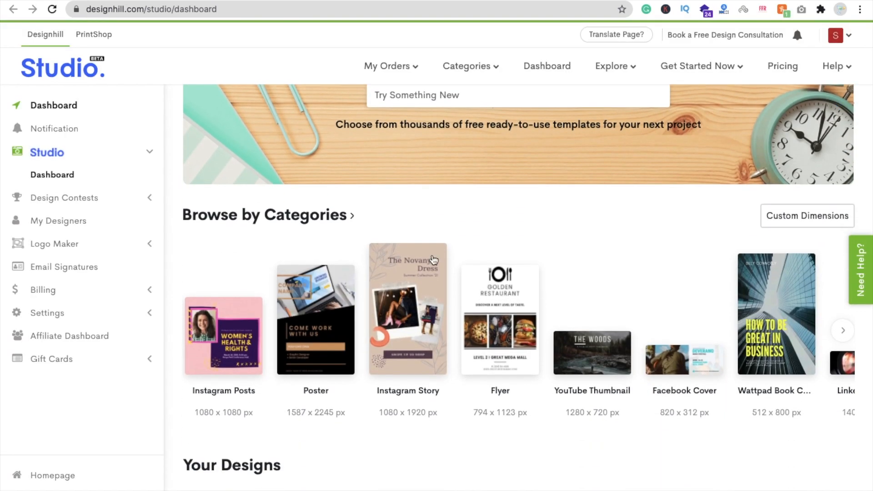
{"action": "scroll", "coordinate": [447, 449], "scroll_direction": "down", "scroll_amount": 1}
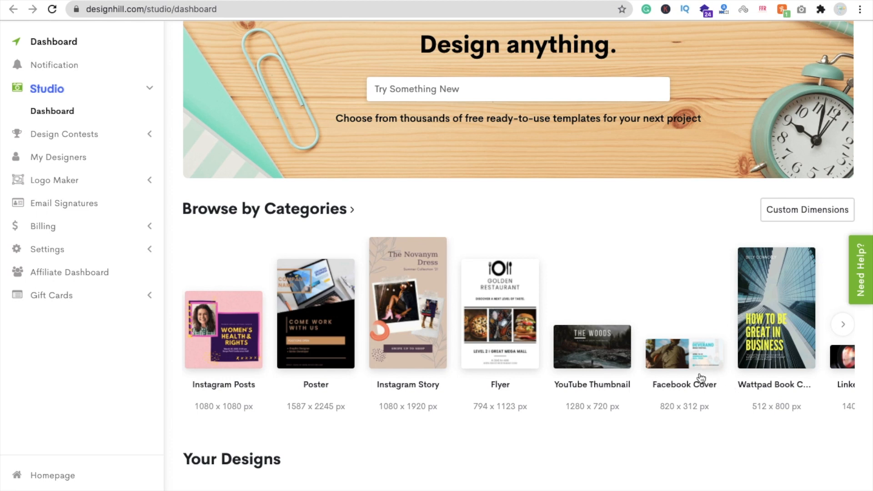
{"action": "left_click", "coordinate": [405, 336]}
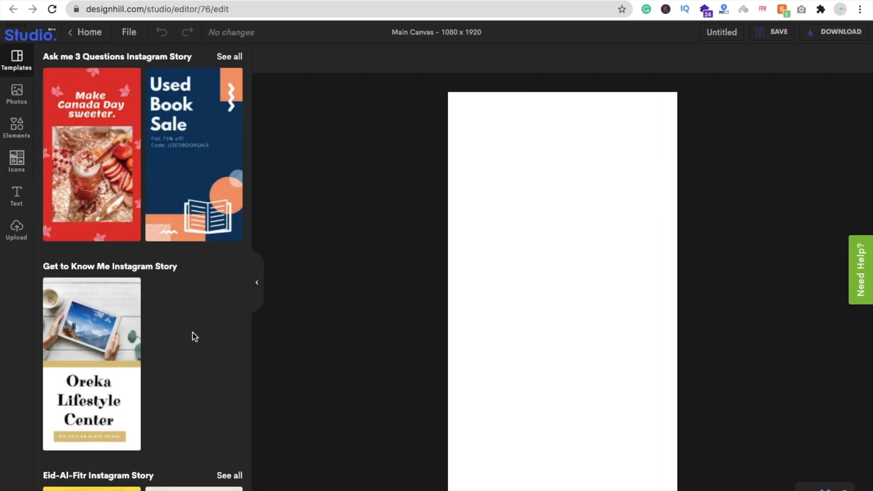
- Find the Spring Fling Sale template with the red high heels and apply it to the blank canvas
{"action": "scroll", "coordinate": [192, 335], "scroll_direction": "down", "scroll_amount": 6}
{"action": "scroll", "coordinate": [194, 338], "scroll_direction": "down", "scroll_amount": 15}
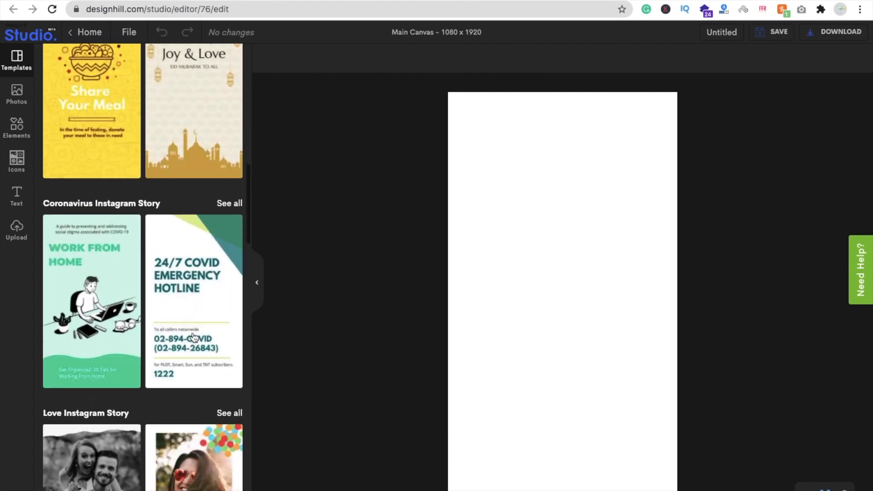
{"action": "scroll", "coordinate": [194, 338], "scroll_direction": "down", "scroll_amount": 17}
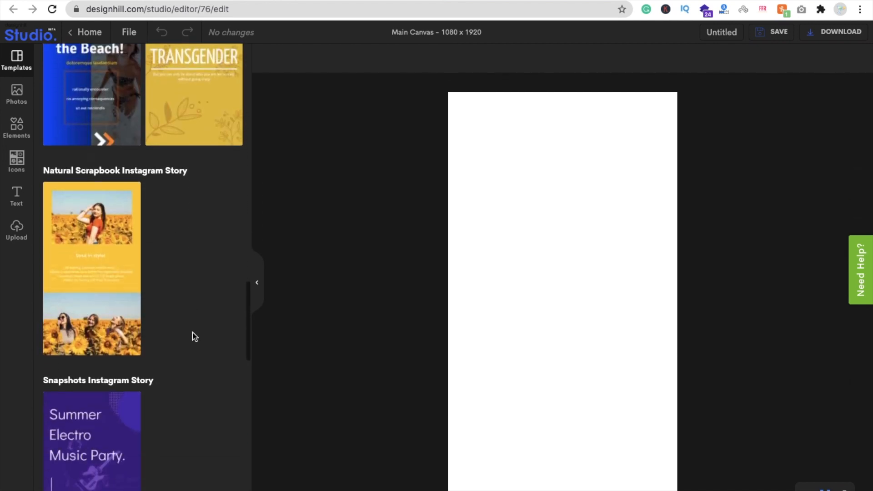
{"action": "scroll", "coordinate": [194, 337], "scroll_direction": "down", "scroll_amount": 20}
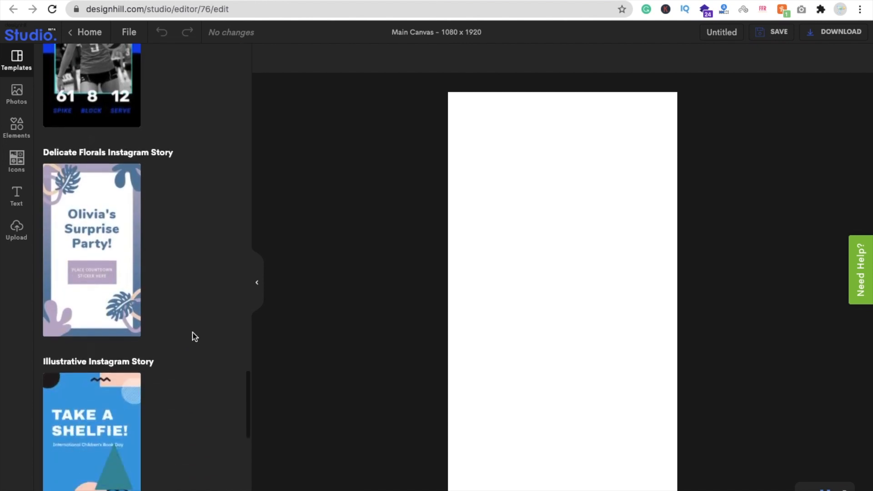
{"action": "scroll", "coordinate": [194, 338], "scroll_direction": "down", "scroll_amount": 20}
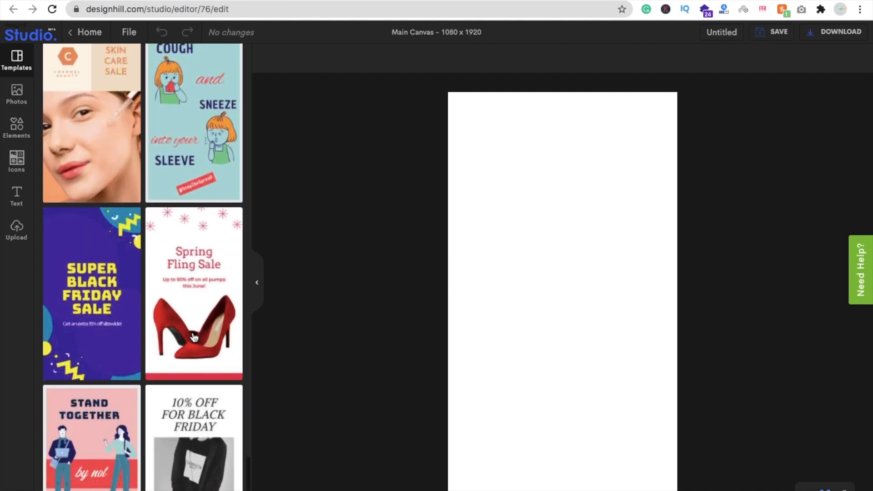
{"action": "scroll", "coordinate": [194, 337], "scroll_direction": "up", "scroll_amount": 1}
{"action": "left_click", "coordinate": [191, 333]}
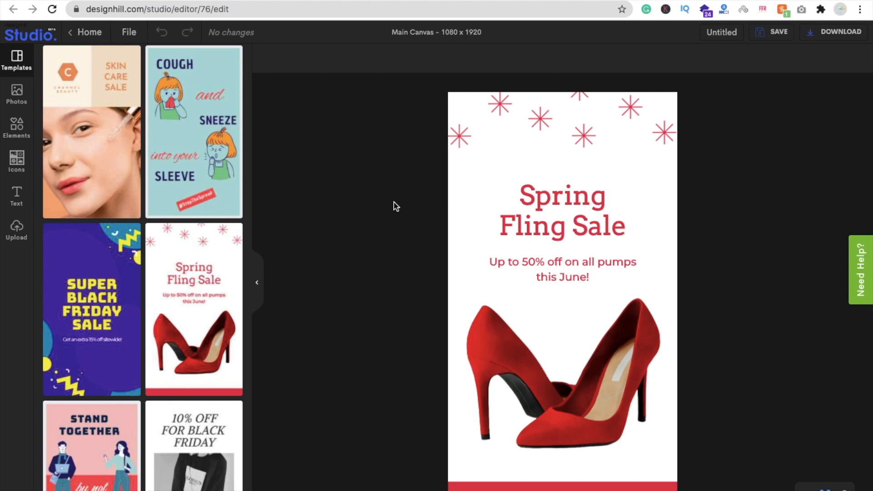
- Replace the red high heels with the red Nike sneaker photo from a "shoes" photo search, placed below the subtitle
{"action": "left_click", "coordinate": [540, 379]}
{"action": "key", "text": "Delete"}
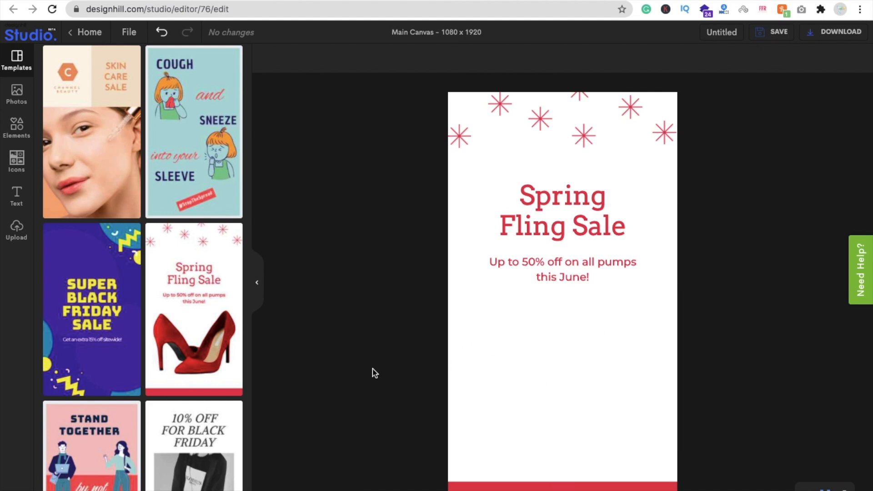
{"action": "left_click", "coordinate": [14, 99]}
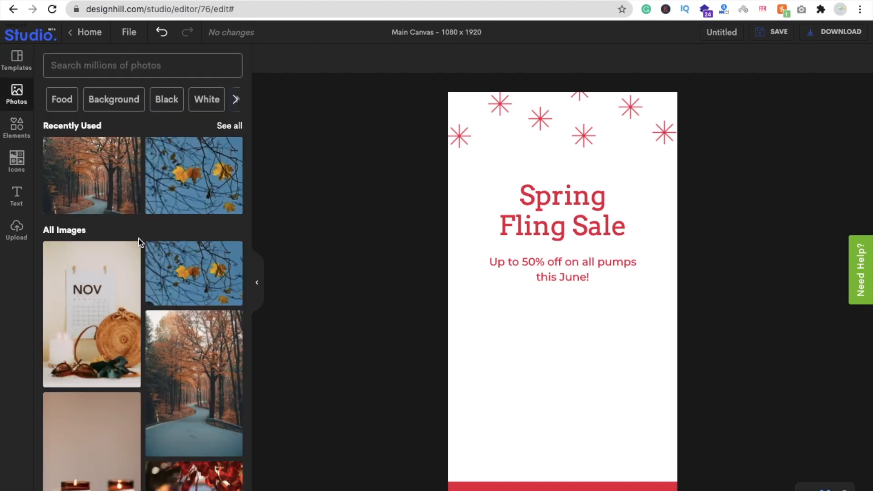
{"action": "scroll", "coordinate": [147, 359], "scroll_direction": "down", "scroll_amount": 5}
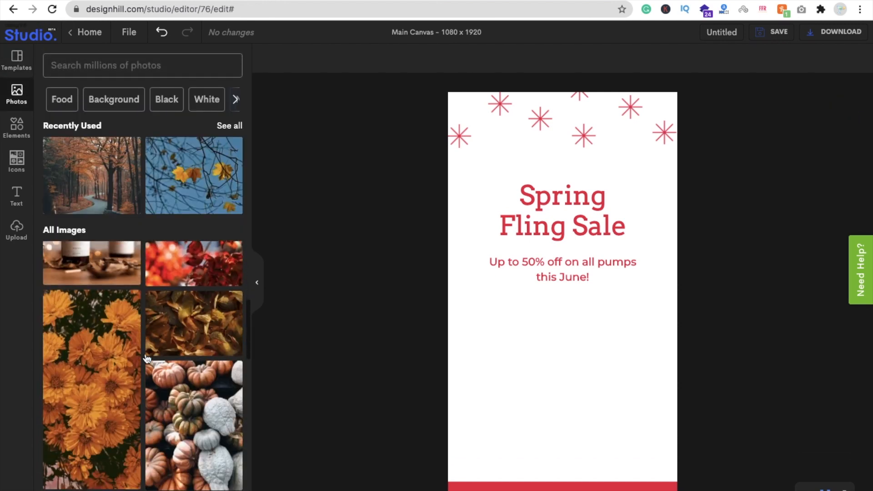
{"action": "left_click", "coordinate": [75, 59]}
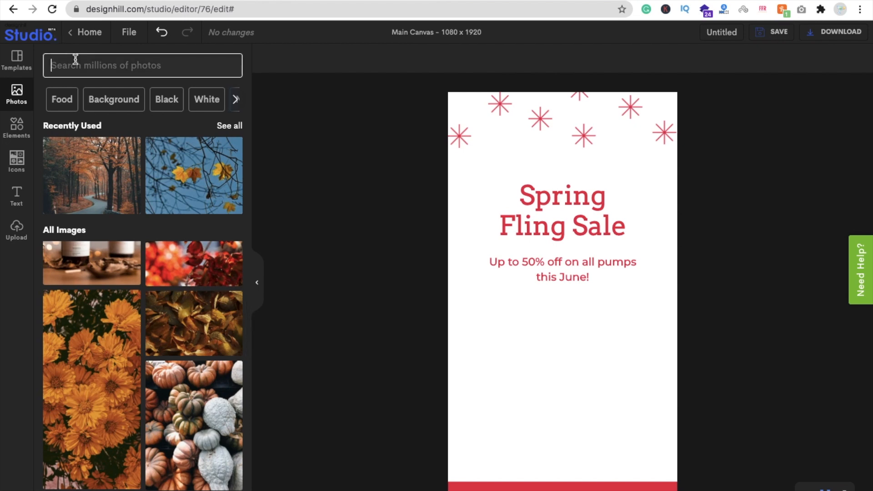
{"action": "type", "text": "shoes"}
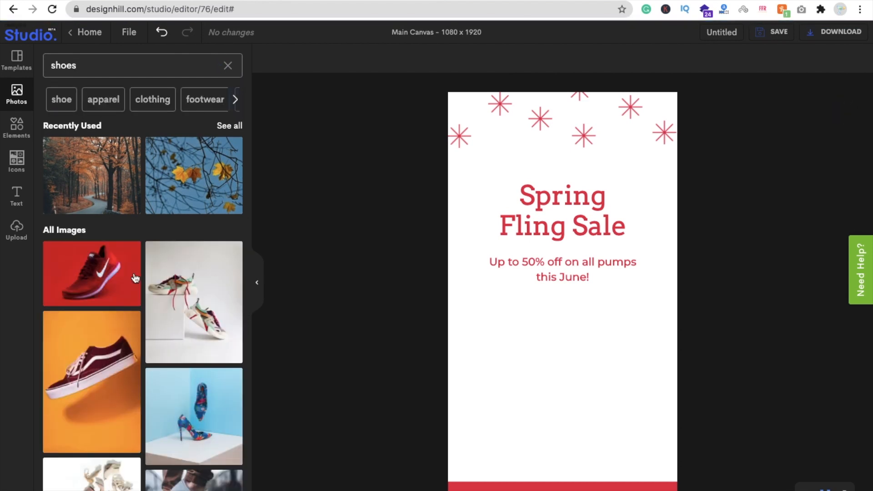
{"action": "left_click", "coordinate": [80, 285]}
{"action": "left_click_drag", "start_coordinate": [549, 314], "coordinate": [544, 378]}
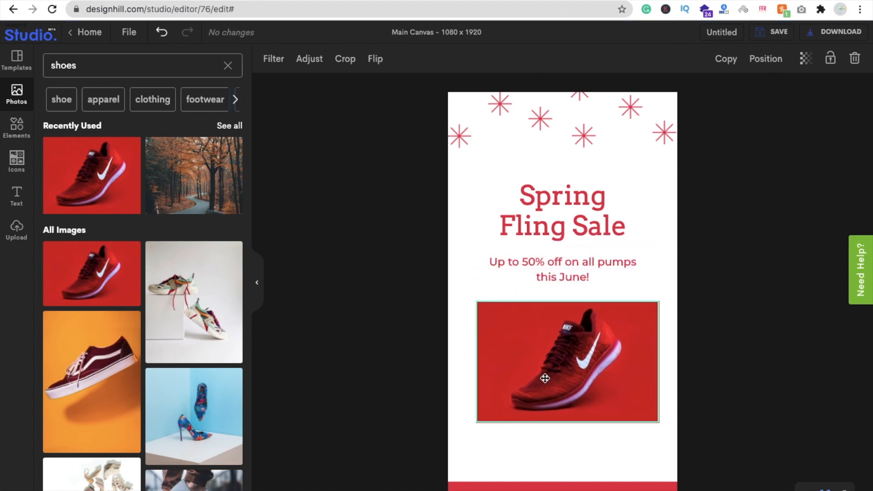
{"action": "left_click", "coordinate": [378, 270]}
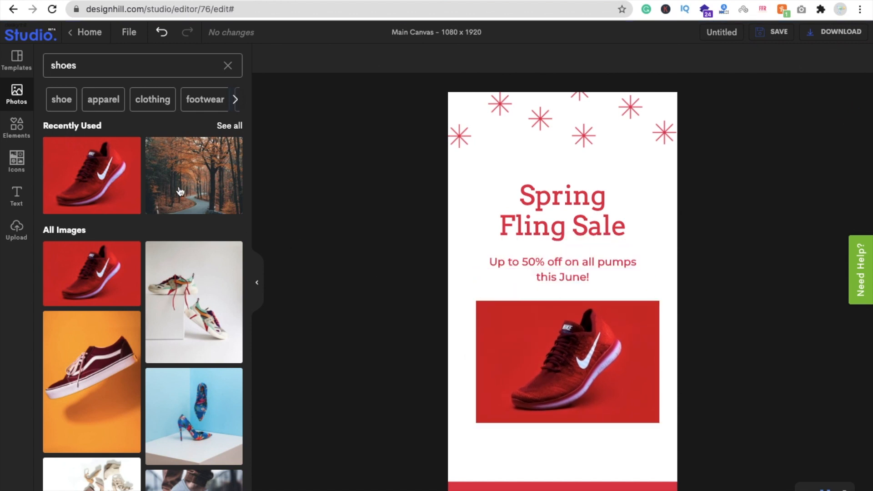
- Add a filled square shape and stretch it to cover the headline, the subtitle and the sneaker photo
{"action": "left_click", "coordinate": [17, 129]}
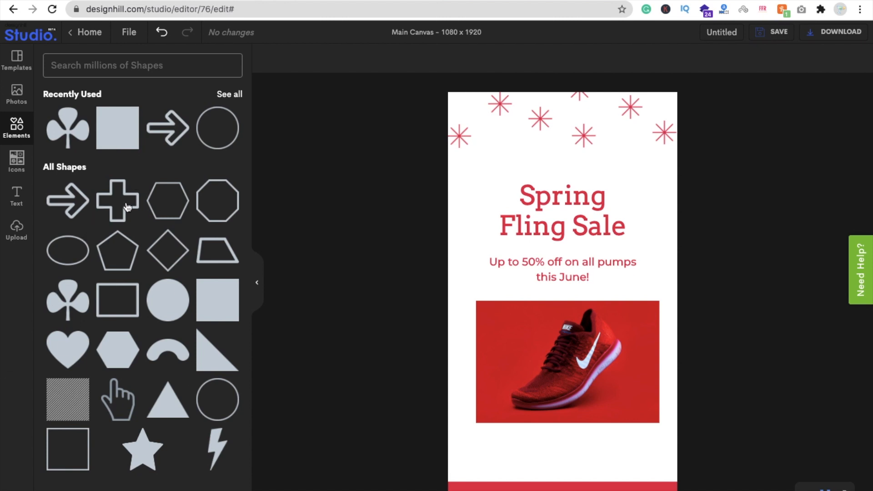
{"action": "left_click", "coordinate": [116, 132]}
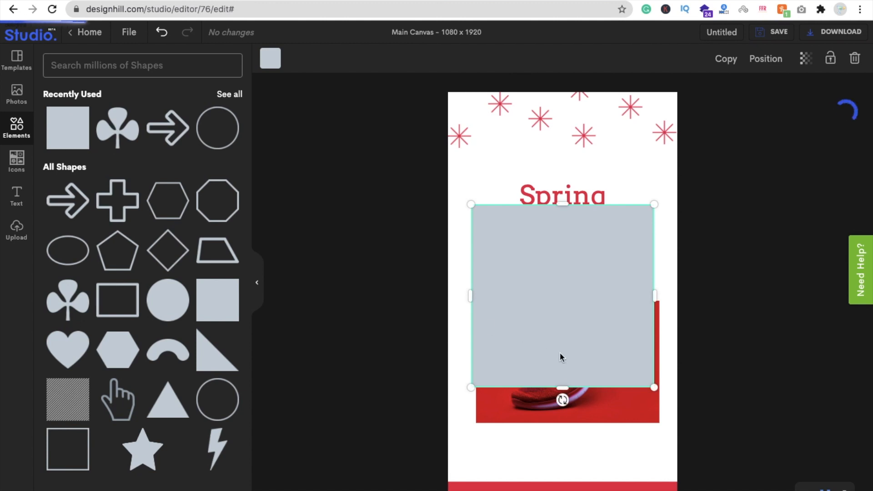
{"action": "left_click_drag", "start_coordinate": [548, 312], "coordinate": [552, 272]}
{"action": "left_click_drag", "start_coordinate": [567, 346], "coordinate": [577, 424]}
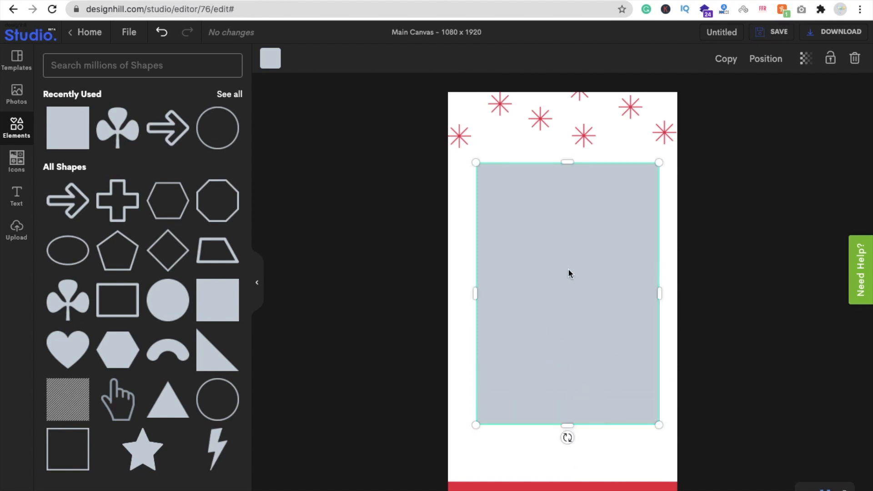
- Send the grey rectangle one level backward, behind the sneaker photo
{"action": "left_click", "coordinate": [767, 63]}
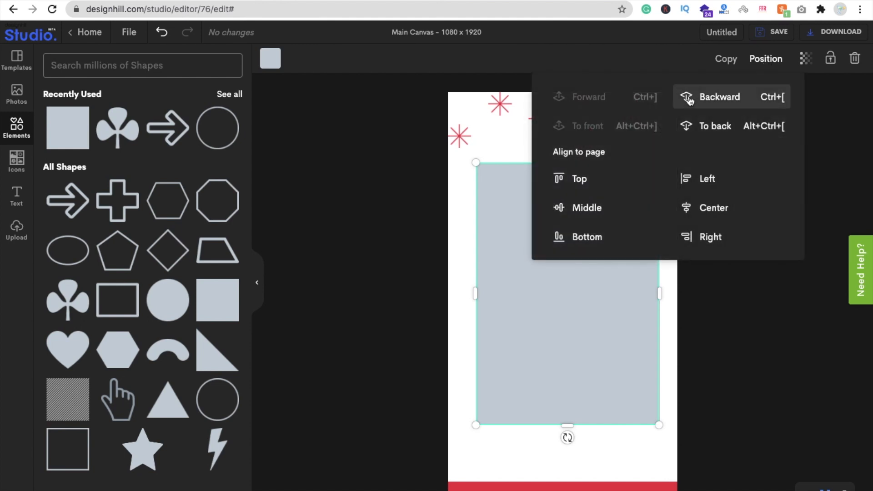
{"action": "left_click", "coordinate": [730, 108]}
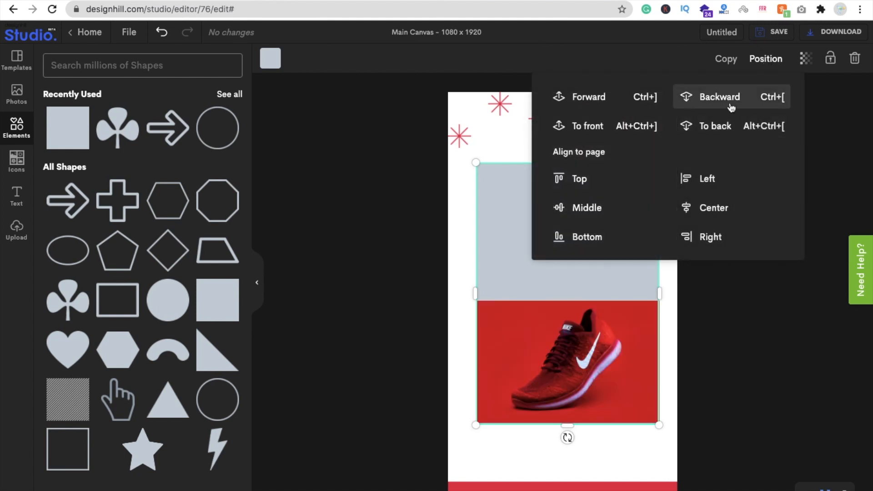
{"action": "left_click", "coordinate": [490, 231]}
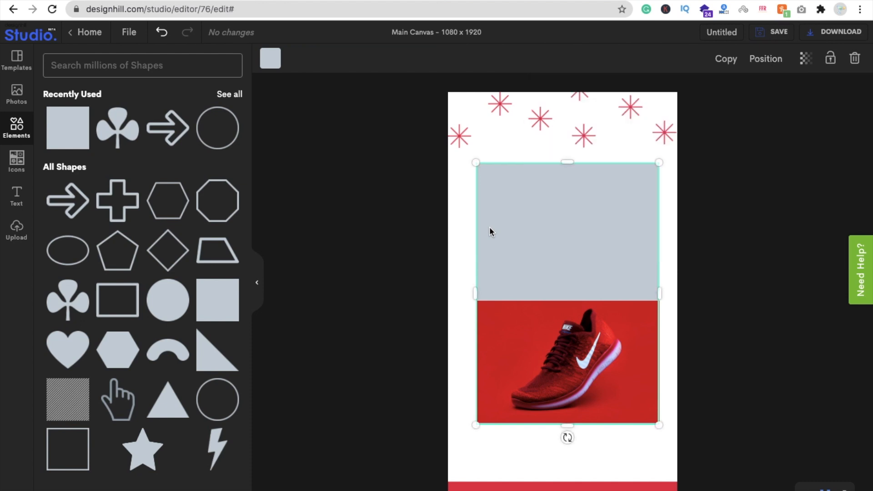
- Recolour the rectangle to red #CD0C1F to match the sneaker photo's background
{"action": "left_click", "coordinate": [271, 66]}
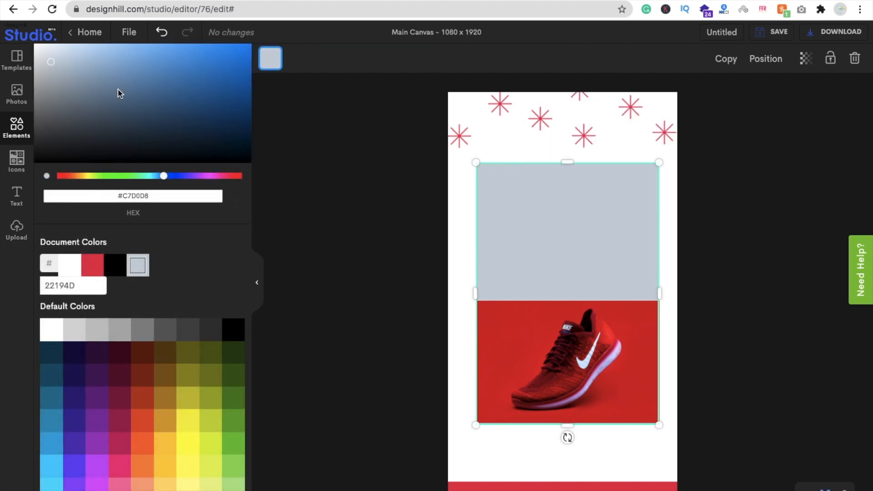
{"action": "left_click", "coordinate": [118, 90]}
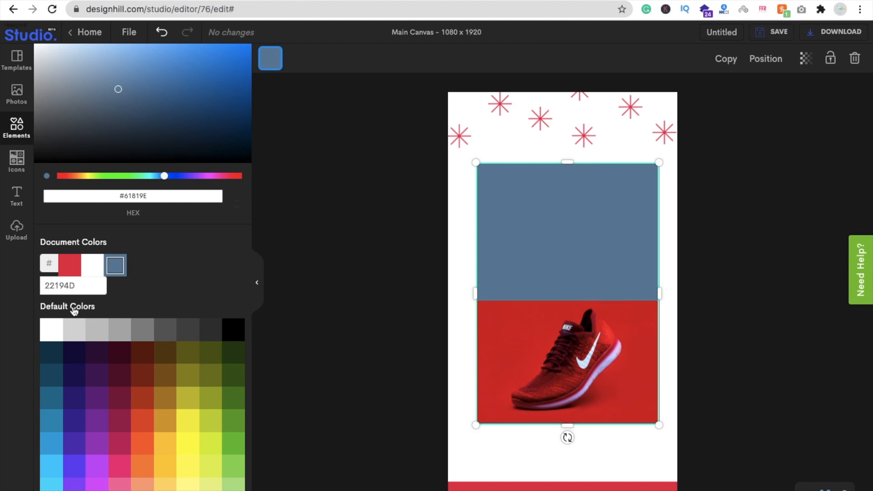
{"action": "left_click", "coordinate": [75, 272]}
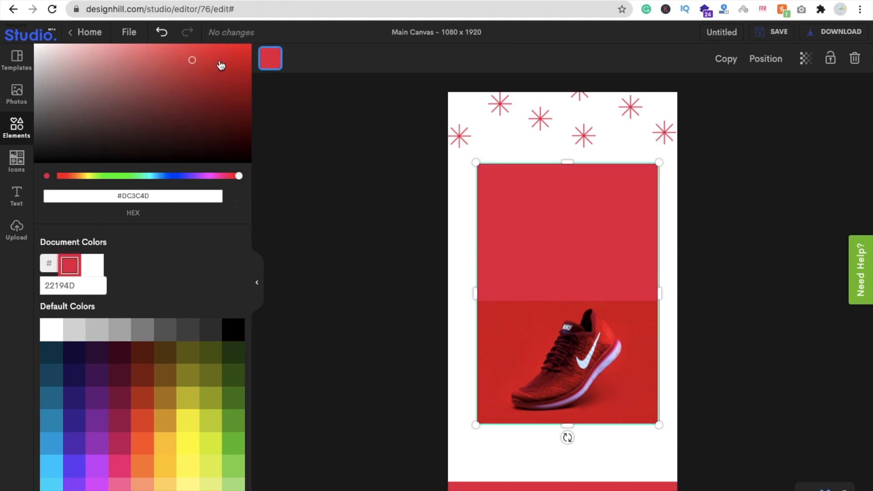
{"action": "left_click_drag", "start_coordinate": [193, 59], "coordinate": [239, 68]}
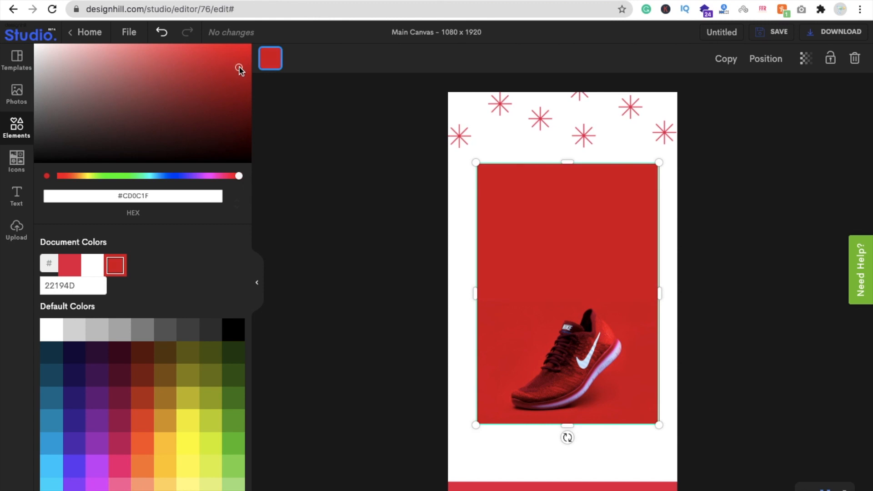
{"action": "left_click", "coordinate": [350, 230]}
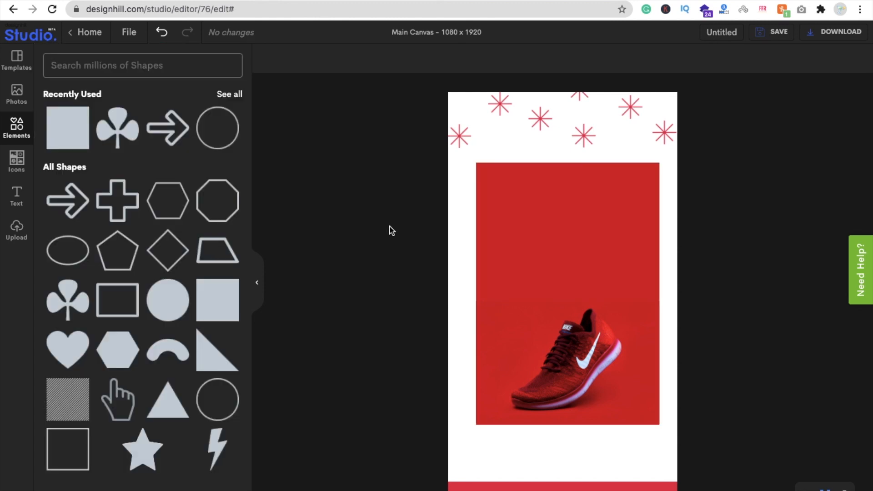
- Send the red rectangle to the back, behind the headline and the subtitle
{"action": "left_click", "coordinate": [525, 237]}
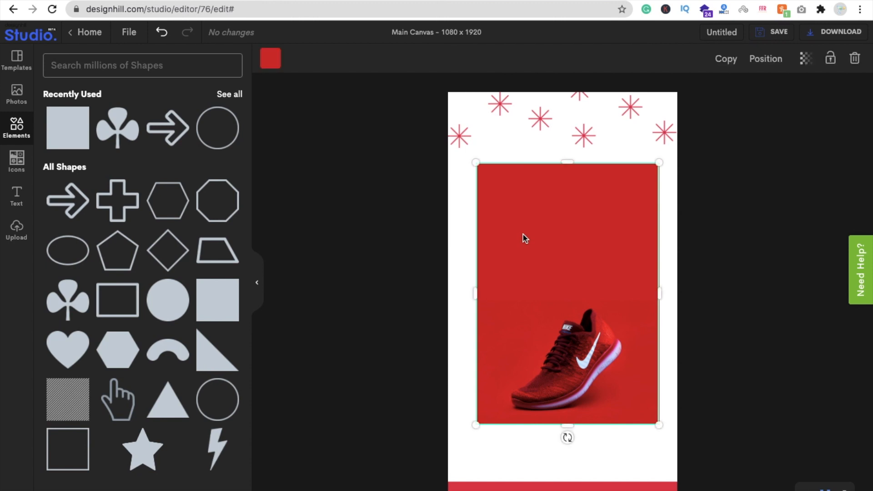
{"action": "left_click", "coordinate": [763, 61]}
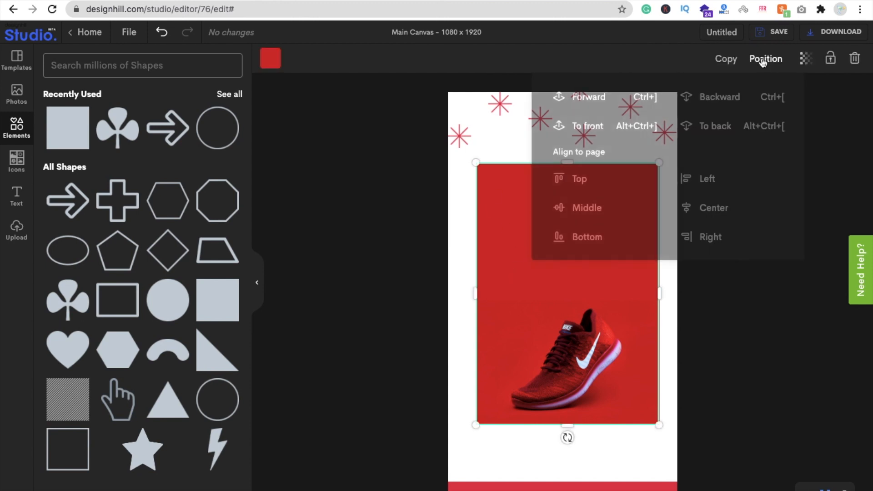
{"action": "left_click", "coordinate": [725, 131]}
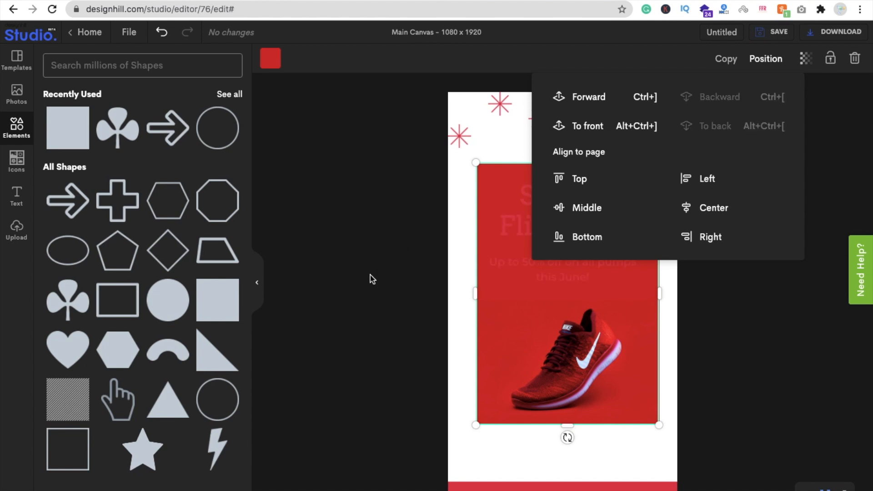
{"action": "left_click", "coordinate": [369, 274]}
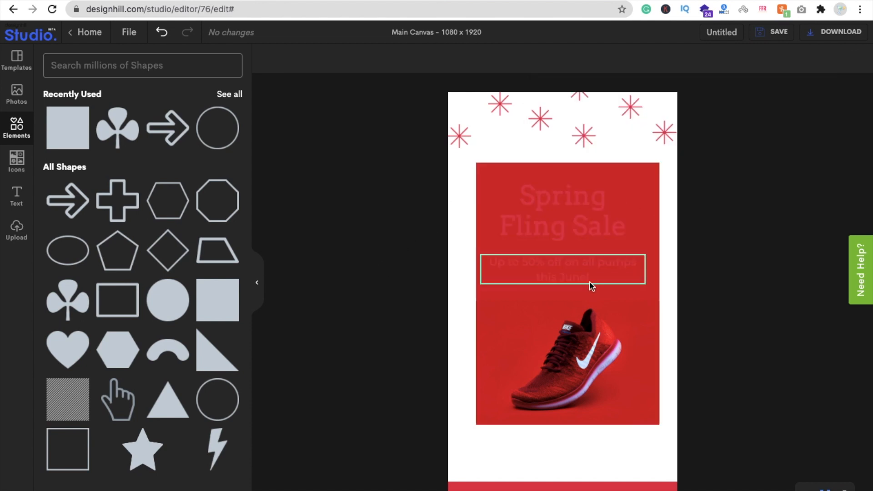
- Recolour the "Spring Fling Sale" headline to white #FFFFFF
{"action": "left_click", "coordinate": [550, 212]}
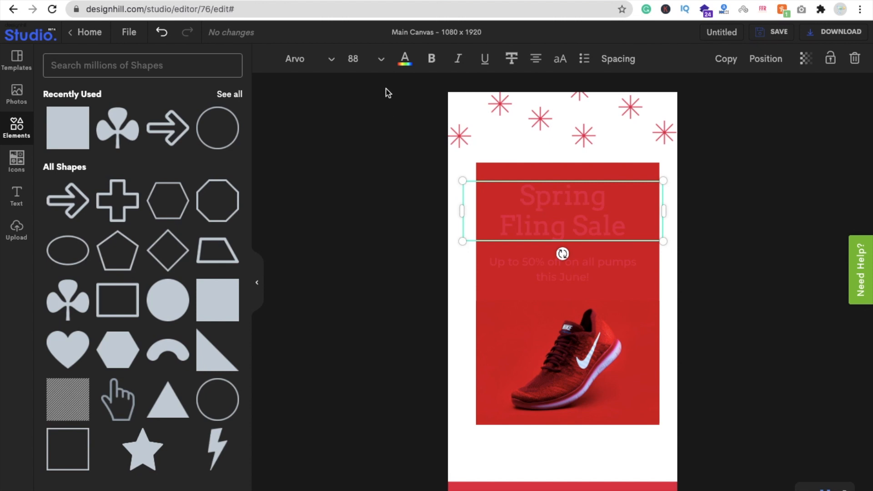
{"action": "left_click", "coordinate": [403, 62]}
{"action": "left_click_drag", "start_coordinate": [95, 119], "coordinate": [36, 45]}
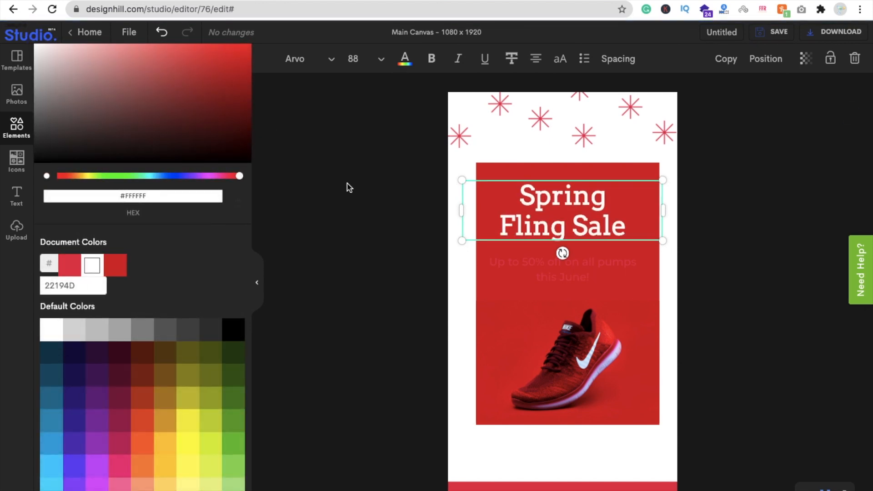
{"action": "left_click", "coordinate": [362, 243]}
- Recolour the subtitle under the headline to white #FFFFFF
{"action": "left_click", "coordinate": [597, 264]}
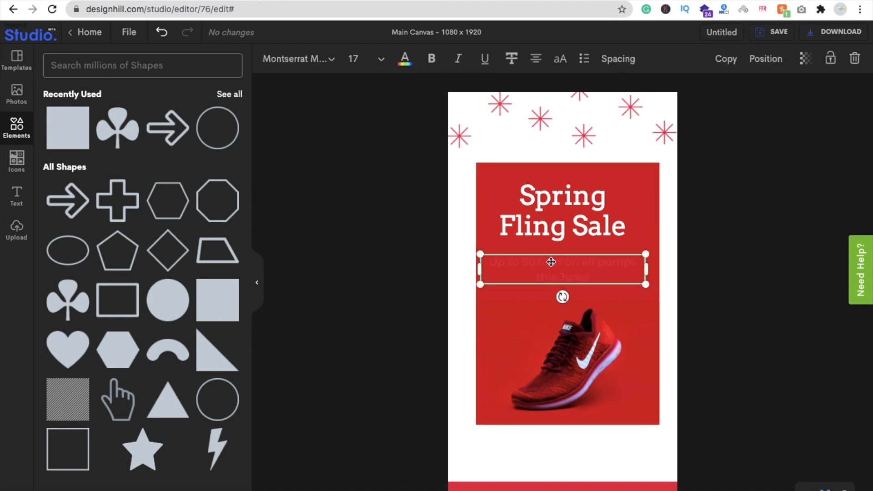
{"action": "left_click", "coordinate": [377, 270]}
{"action": "left_click", "coordinate": [535, 268]}
{"action": "left_click", "coordinate": [404, 58]}
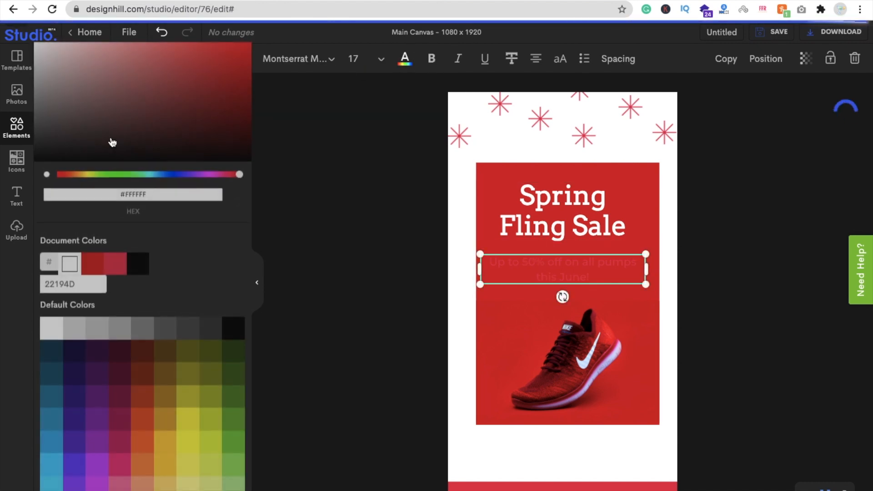
{"action": "left_click_drag", "start_coordinate": [66, 136], "coordinate": [19, 42]}
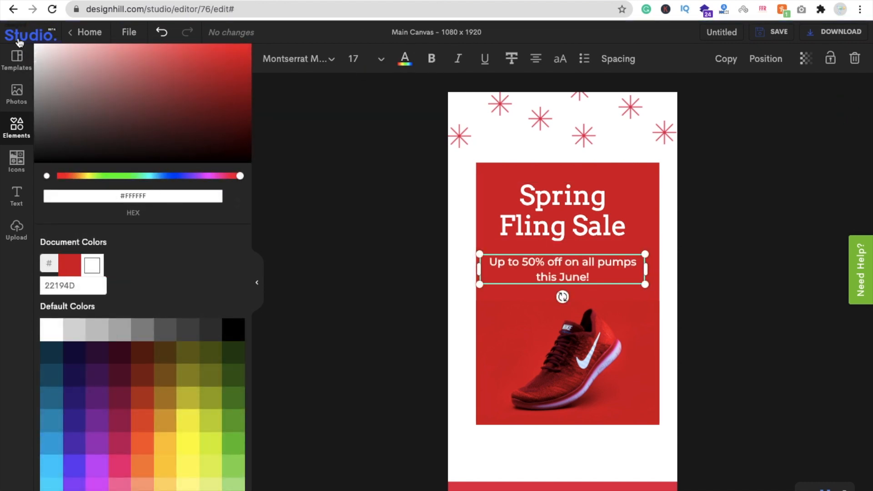
{"action": "left_click", "coordinate": [320, 259]}
- Shorten the subtitle to "Up to 50% off" by removing the rest of its text
{"action": "left_click", "coordinate": [564, 264]}
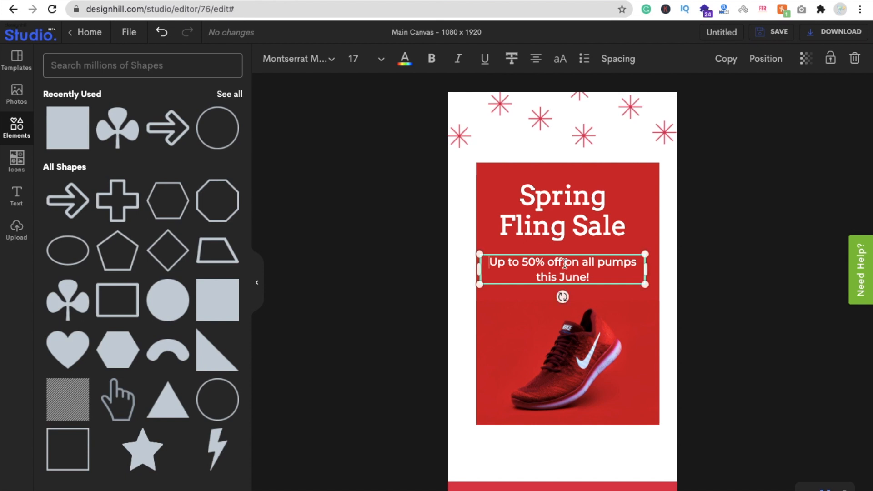
{"action": "left_click_drag", "start_coordinate": [564, 264], "coordinate": [593, 277]}
{"action": "key", "text": "BackSpace"}
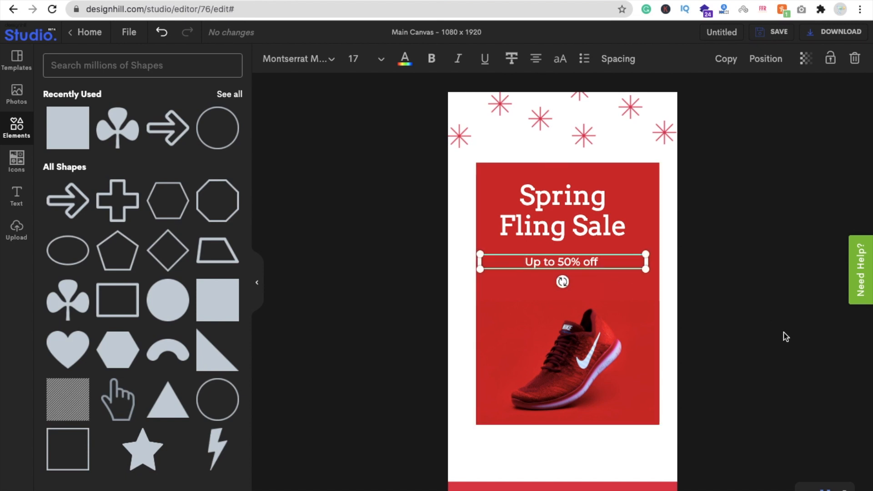
{"action": "left_click", "coordinate": [786, 337]}
{"action": "left_click", "coordinate": [571, 263]}
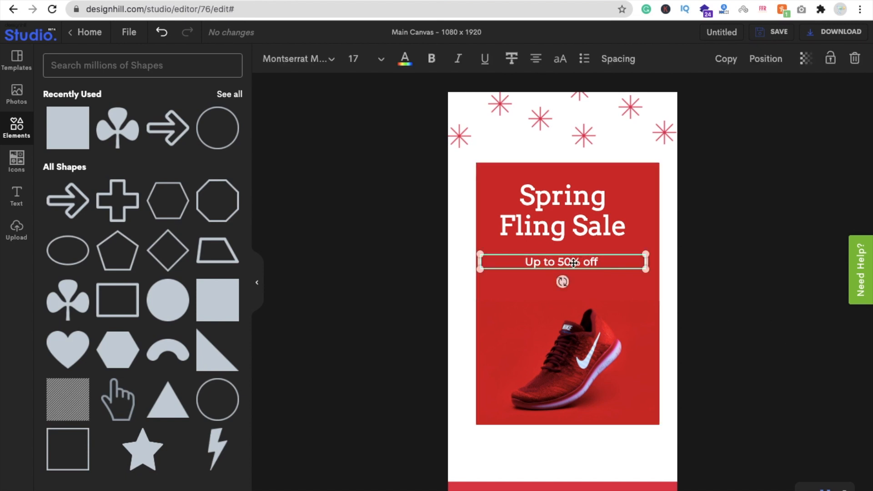
{"action": "left_click", "coordinate": [348, 225]}
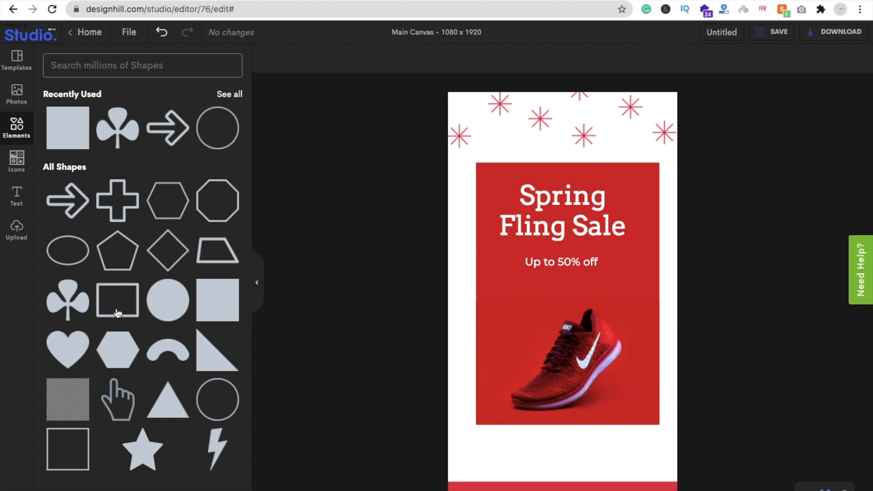
- Add a thin circle outline, shrink it and centre it in the white space below the red rectangle
{"action": "left_click", "coordinate": [12, 137]}
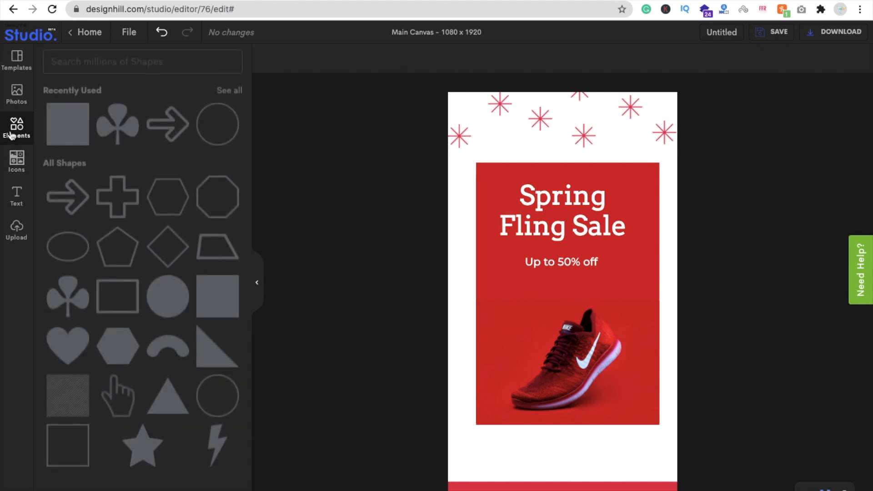
{"action": "left_click", "coordinate": [209, 404]}
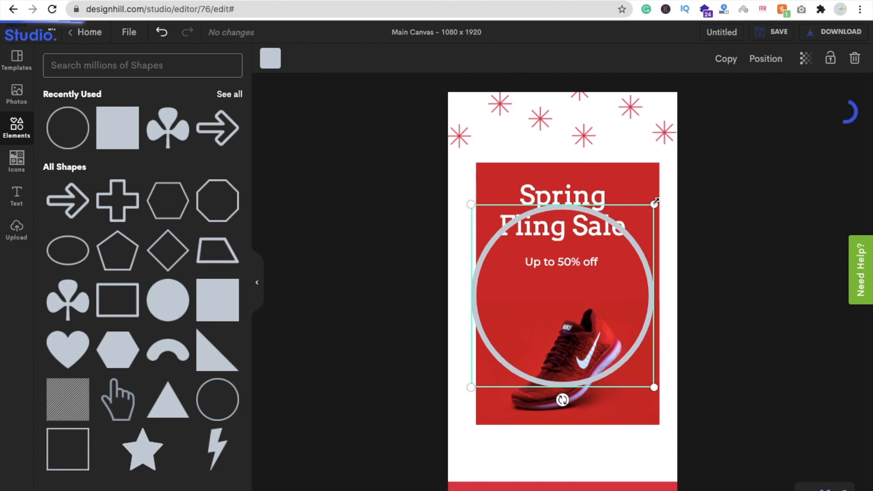
{"action": "left_click_drag", "start_coordinate": [639, 238], "coordinate": [566, 451]}
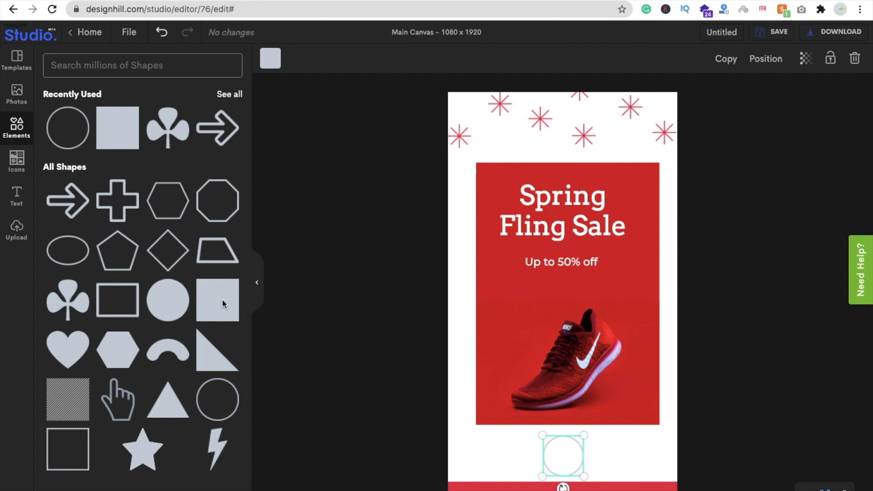
- Add an outlined arrow, shrink it, rotate it to point upward and place it inside the small circle
{"action": "left_click", "coordinate": [69, 211]}
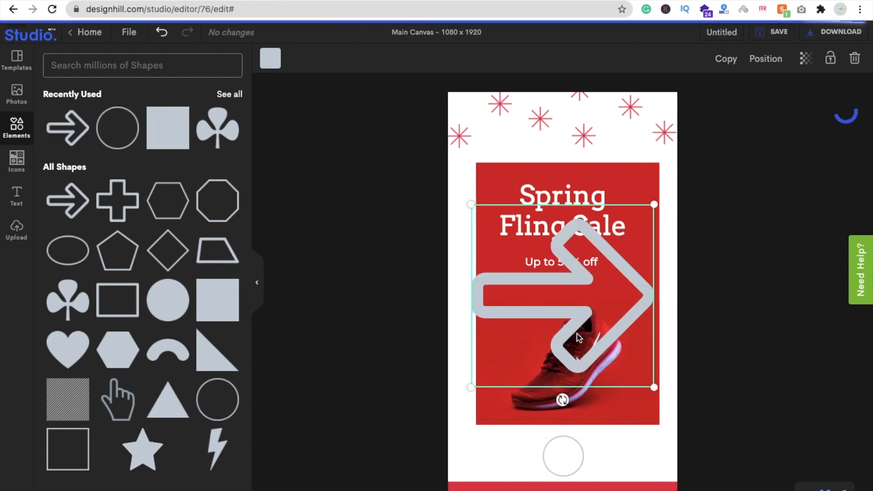
{"action": "left_click_drag", "start_coordinate": [654, 204], "coordinate": [509, 351]}
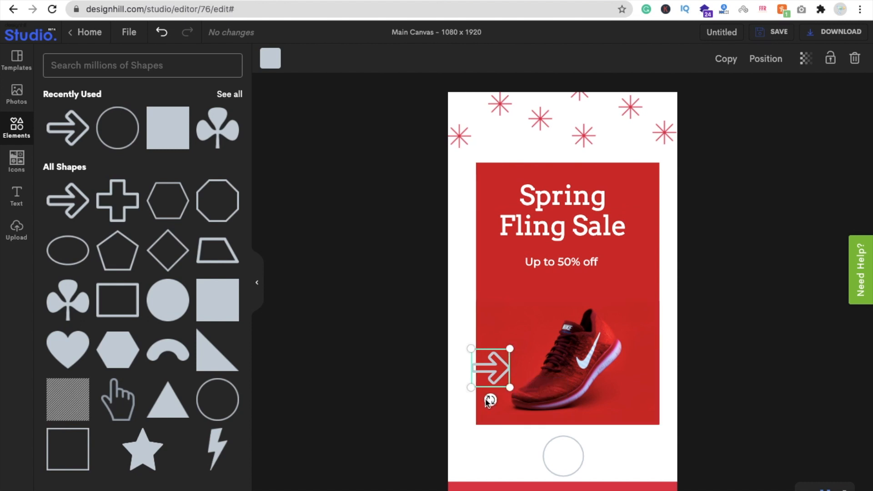
{"action": "left_click_drag", "start_coordinate": [489, 401], "coordinate": [522, 369]}
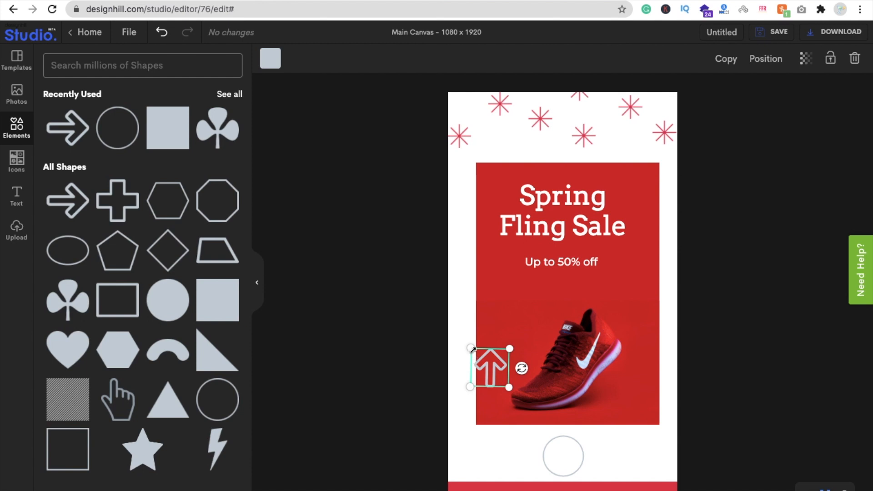
{"action": "left_click_drag", "start_coordinate": [472, 349], "coordinate": [559, 450]}
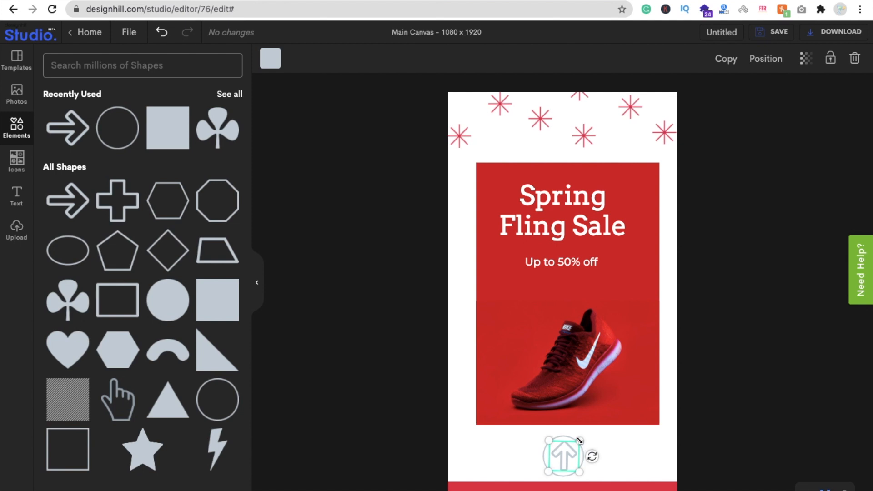
{"action": "left_click", "coordinate": [502, 448]}
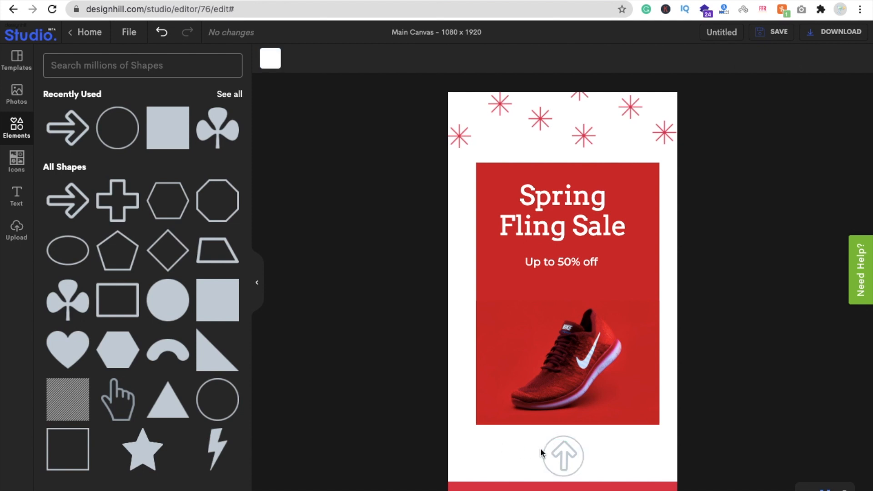
- Recolour the arrow and the circle around it to the document's lighter red #DC3C4D
{"action": "left_click", "coordinate": [558, 456]}
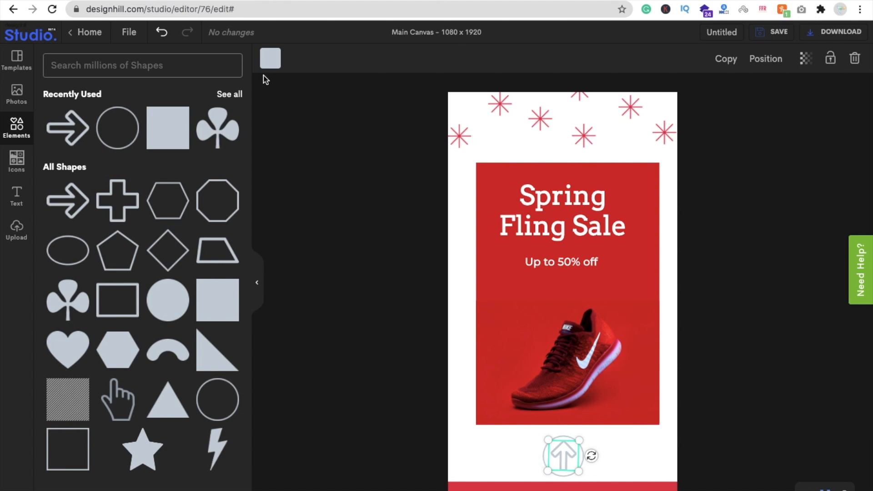
{"action": "left_click", "coordinate": [270, 58]}
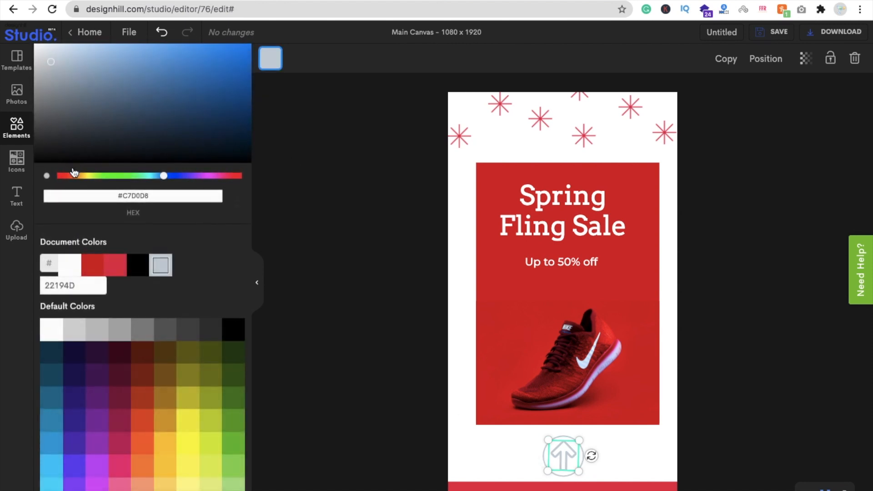
{"action": "left_click", "coordinate": [115, 265]}
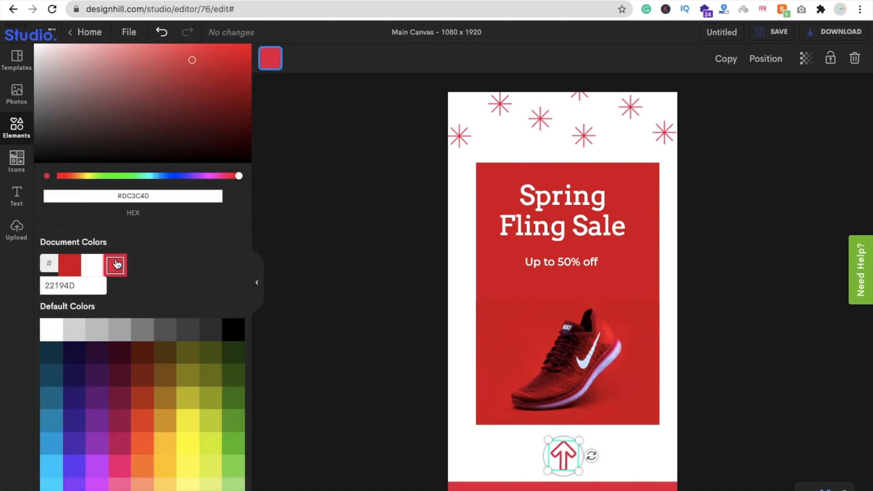
{"action": "left_click", "coordinate": [477, 472]}
{"action": "left_click", "coordinate": [545, 461]}
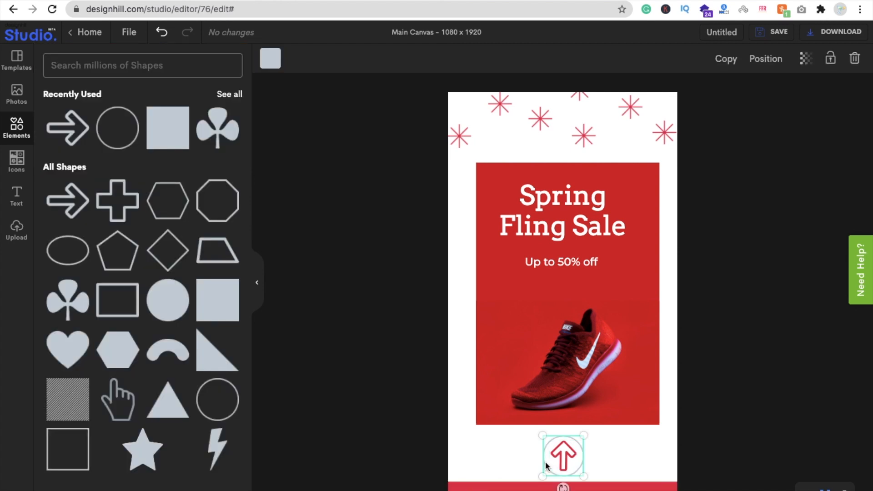
{"action": "left_click", "coordinate": [270, 58]}
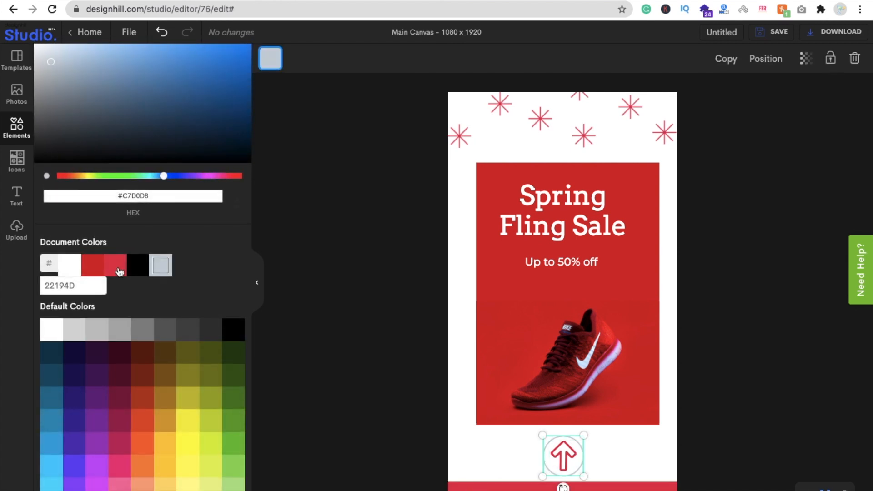
{"action": "left_click", "coordinate": [394, 418]}
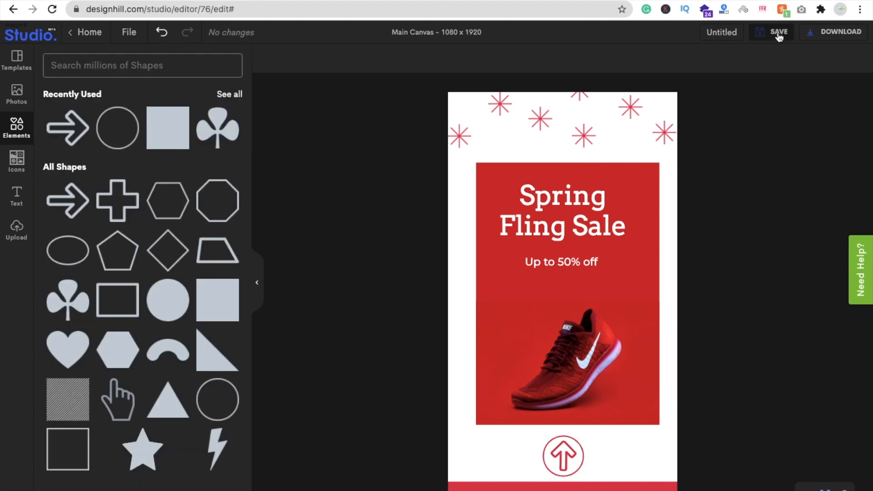
- Rename the design as "offer image"
{"action": "double_click", "coordinate": [714, 32]}
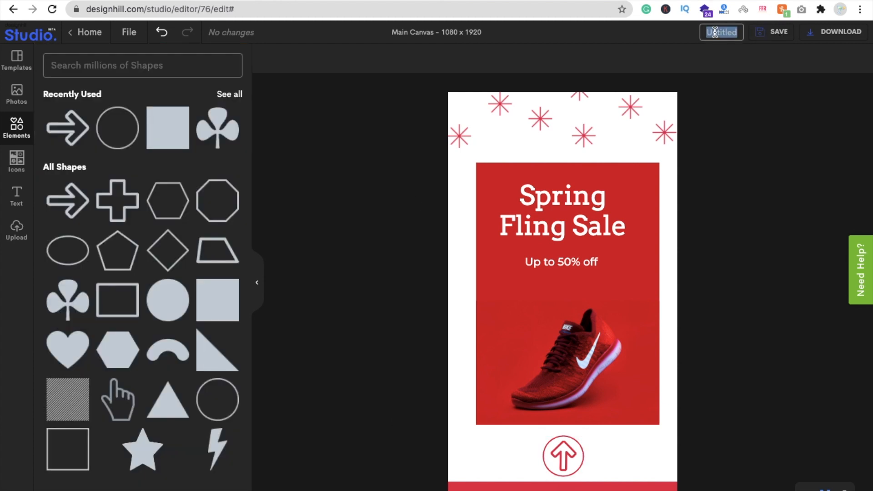
{"action": "type", "text": "o"}
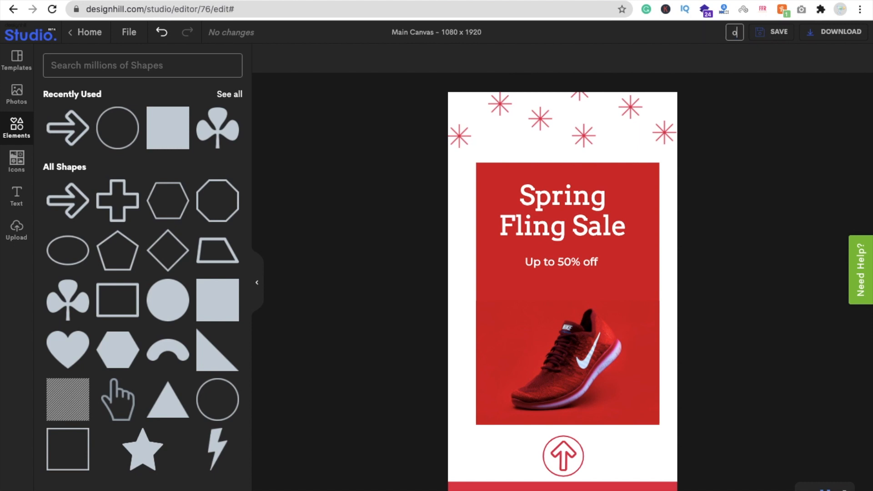
{"action": "type", "text": "ffer image"}
{"action": "left_click", "coordinate": [759, 151]}
- Download the design as a PNG at 1x size and move its preview window to the middle of the desktop
{"action": "left_click", "coordinate": [830, 38]}
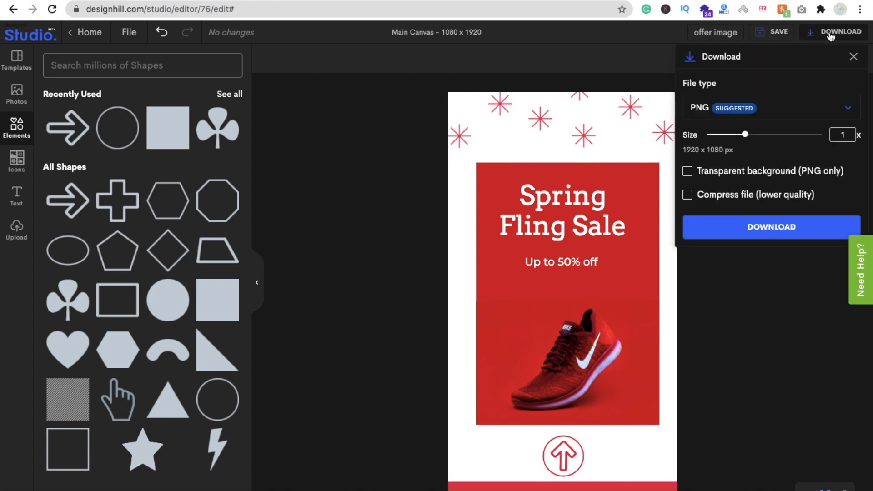
{"action": "left_click", "coordinate": [775, 112]}
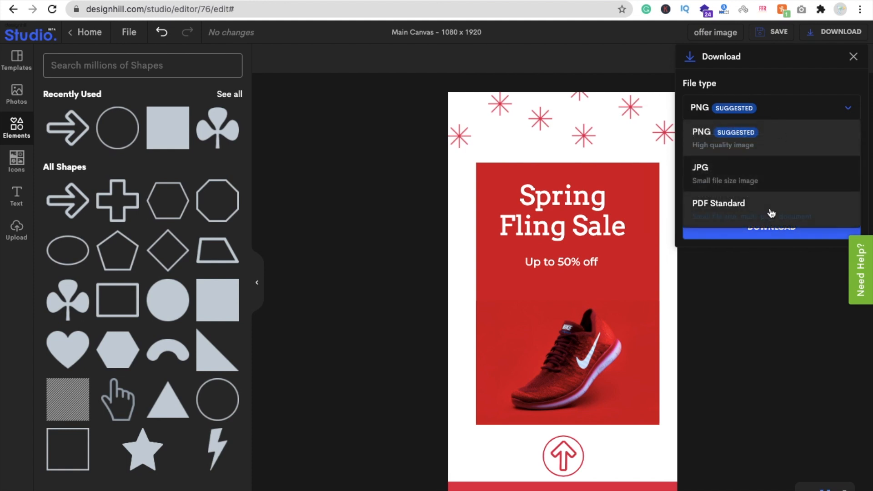
{"action": "left_click", "coordinate": [743, 144]}
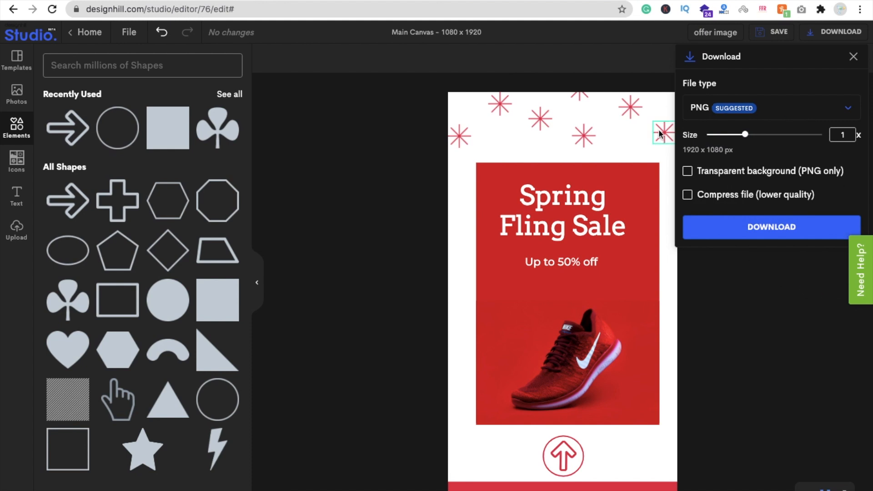
{"action": "left_click", "coordinate": [765, 230]}
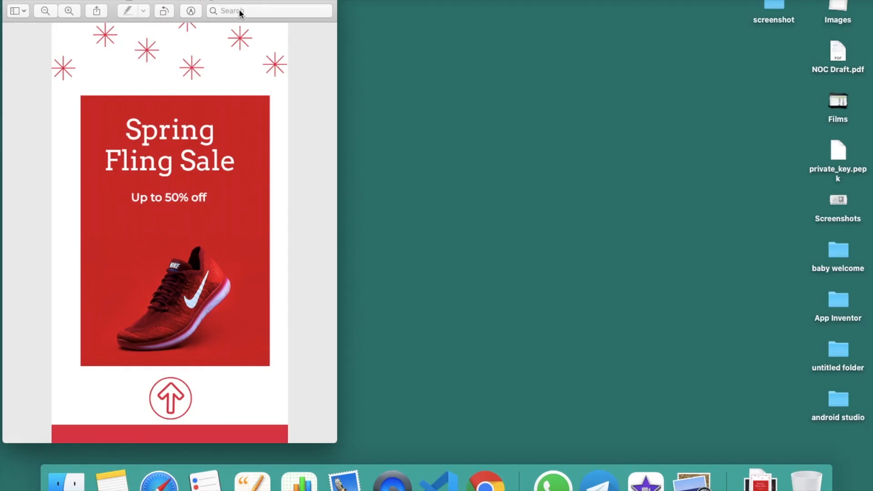
{"action": "left_click_drag", "start_coordinate": [251, 3], "coordinate": [519, 2]}
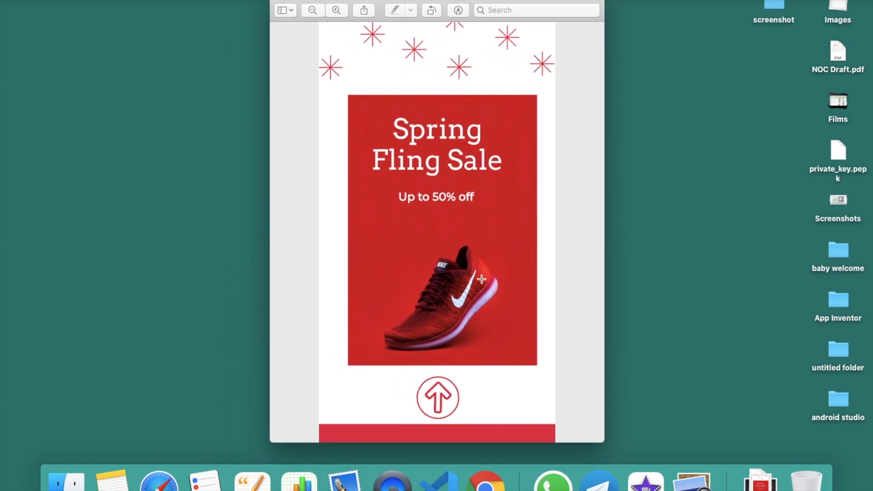